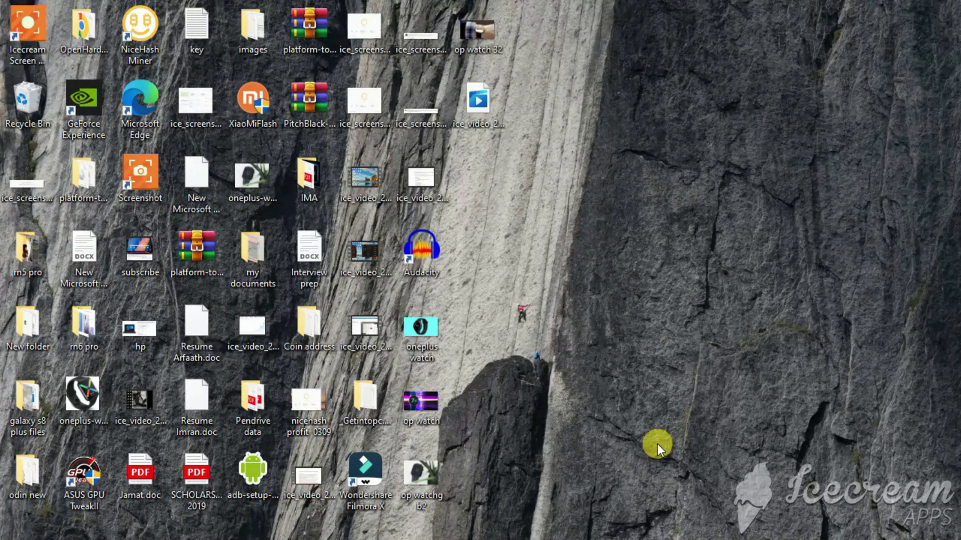
- Bring up NiceHash Miner, reposition its window, inspect the mining status of the CPU and GPU devices, and minimize it
click(648, 523)
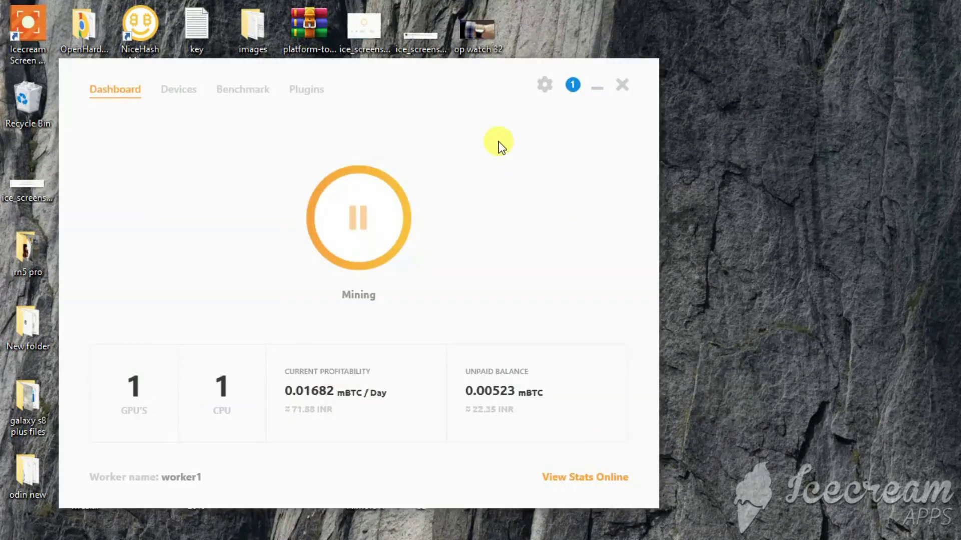
drag(463, 97, 551, 42)
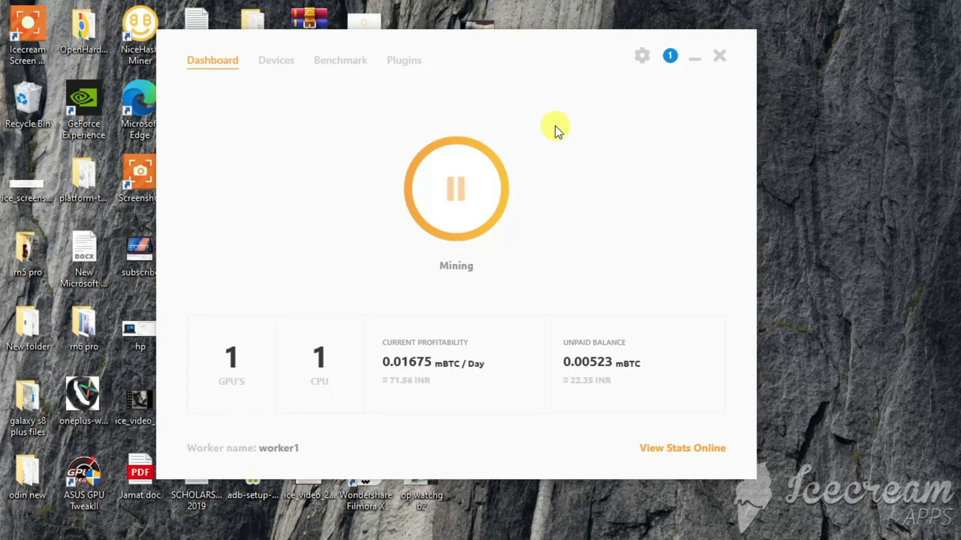
click(276, 60)
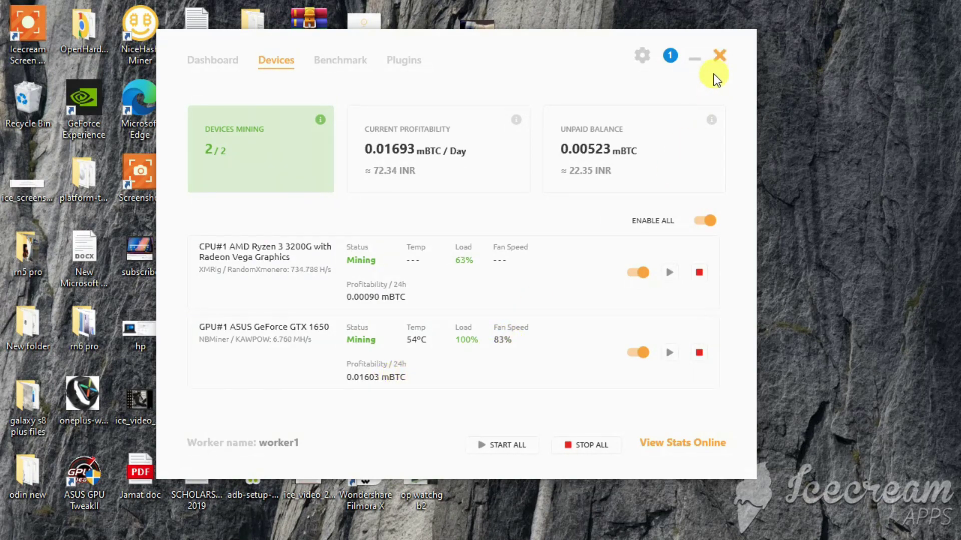
click(696, 59)
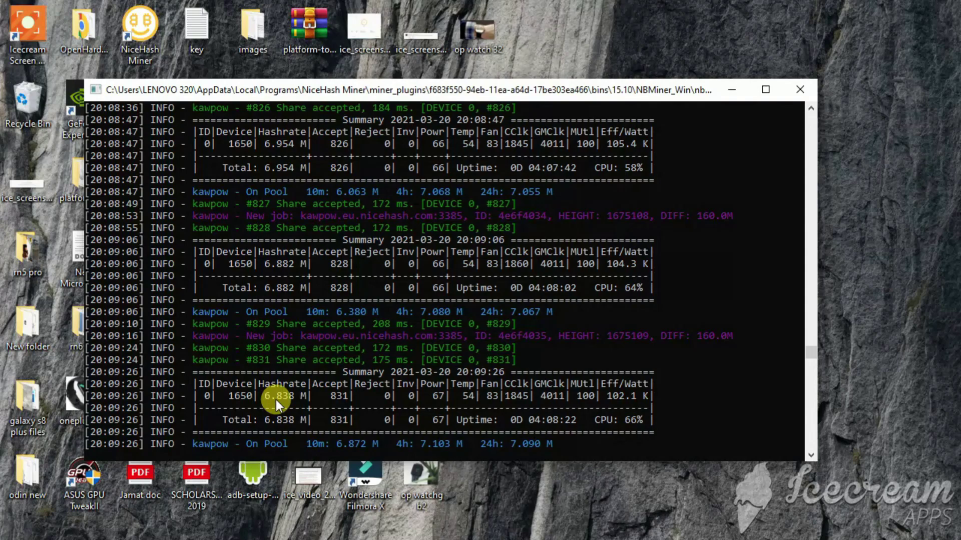
- Examine the GTX 1650 hashrate and accepted shares across earlier and recent summaries in the NBMiner console
scroll(277, 401, up, 5)
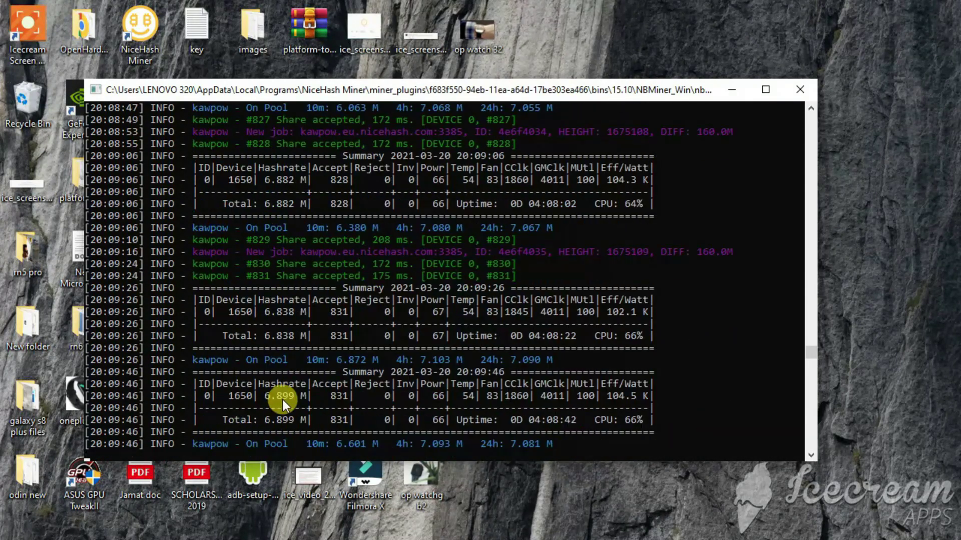
scroll(283, 400, up, 3)
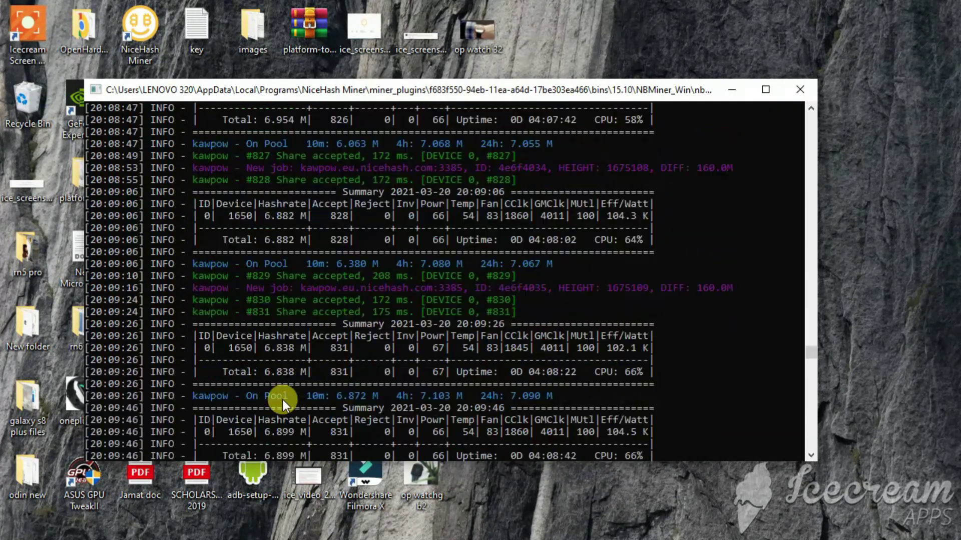
scroll(284, 400, up, 9)
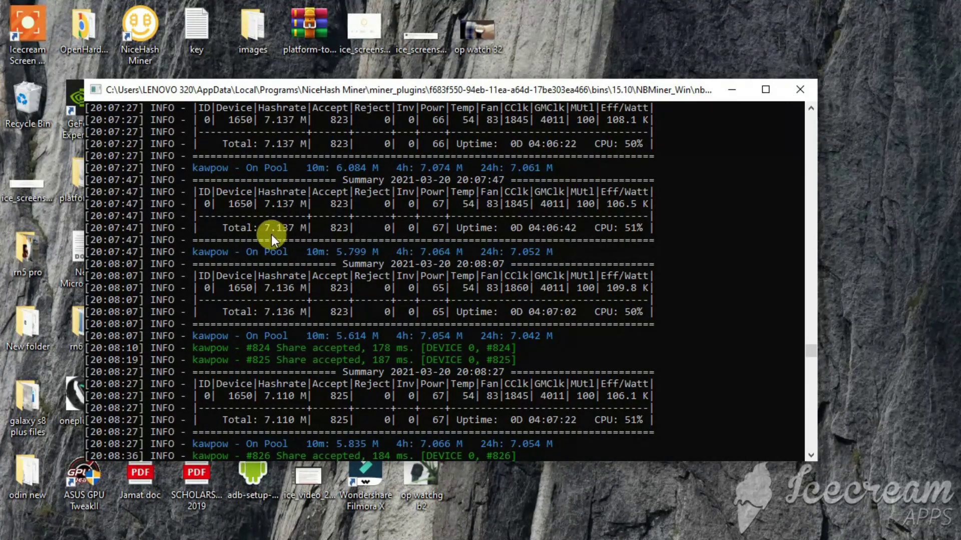
scroll(275, 195, up, 15)
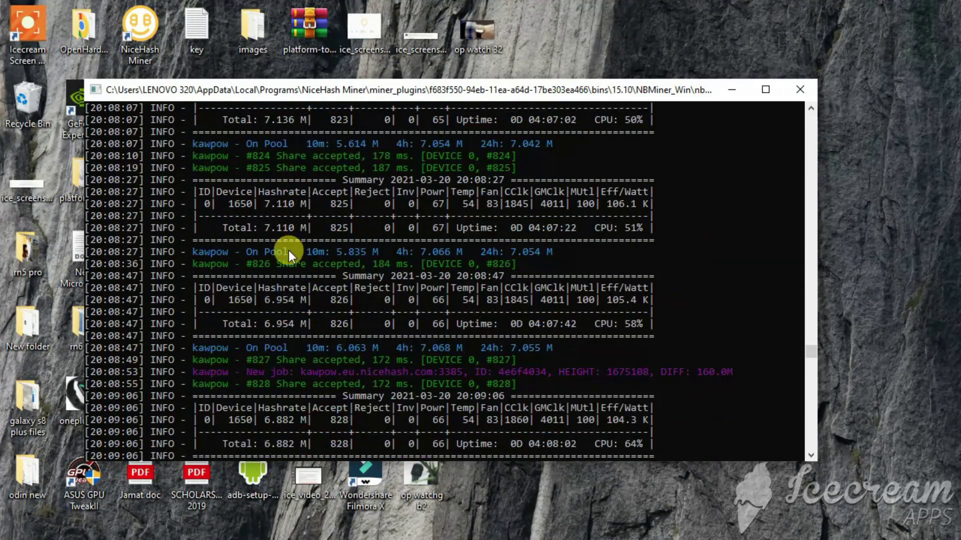
scroll(290, 254, up, 7)
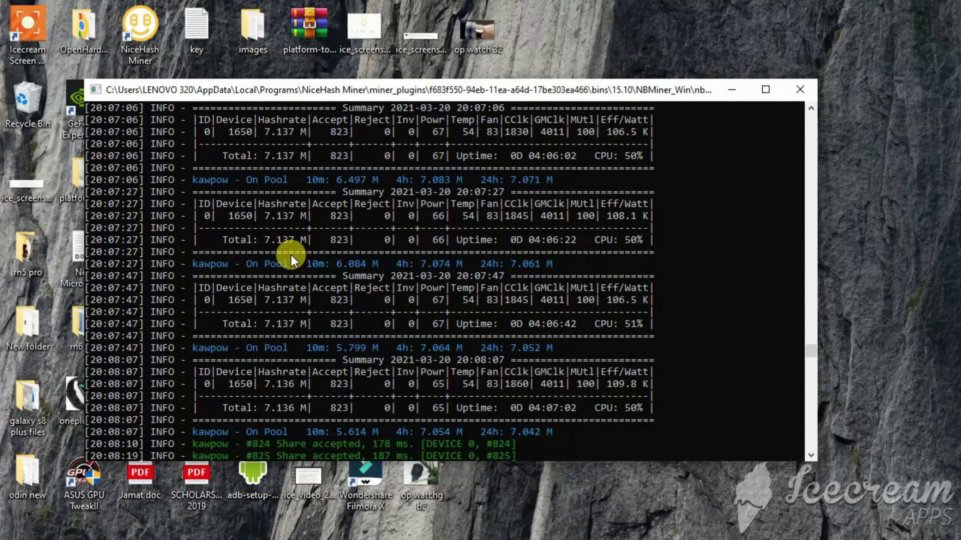
scroll(290, 254, up, 10)
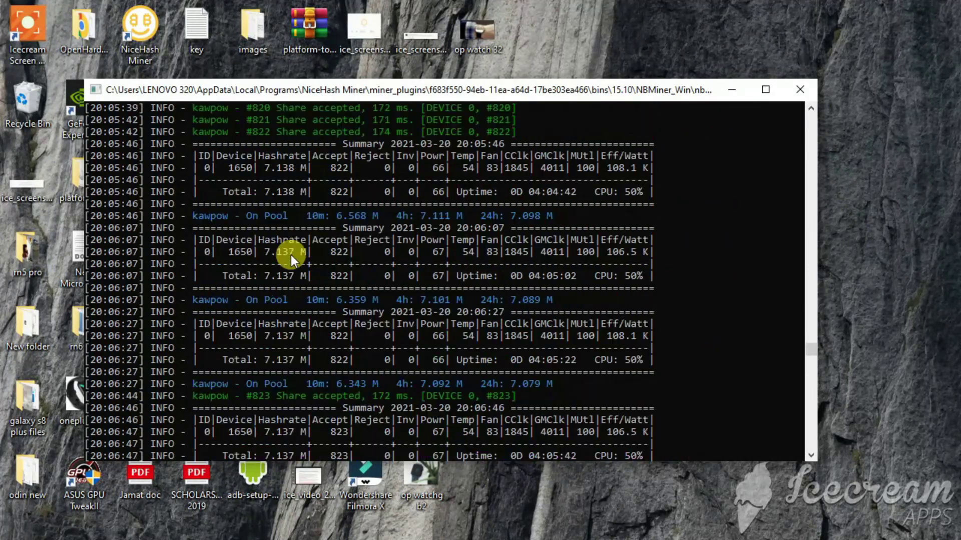
scroll(290, 254, down, 20)
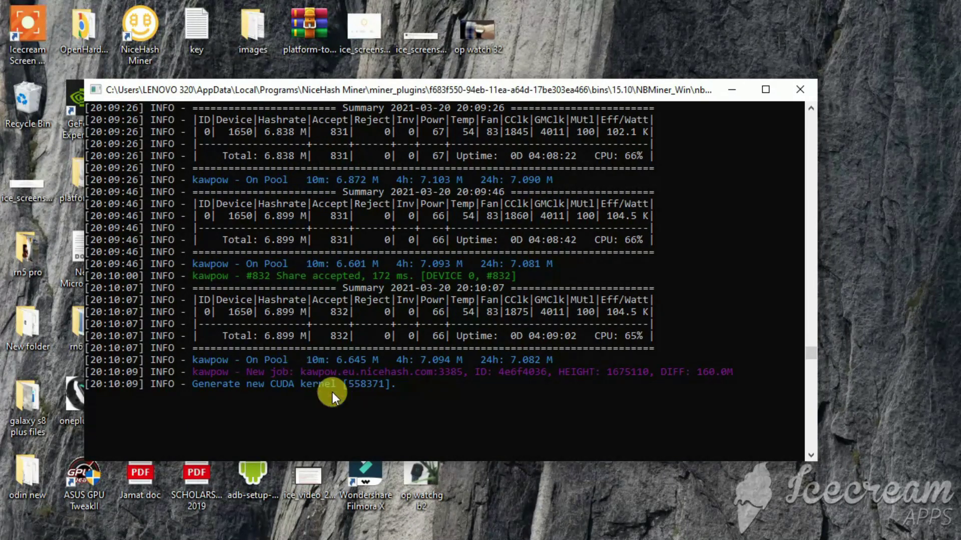
scroll(305, 299, up, 5)
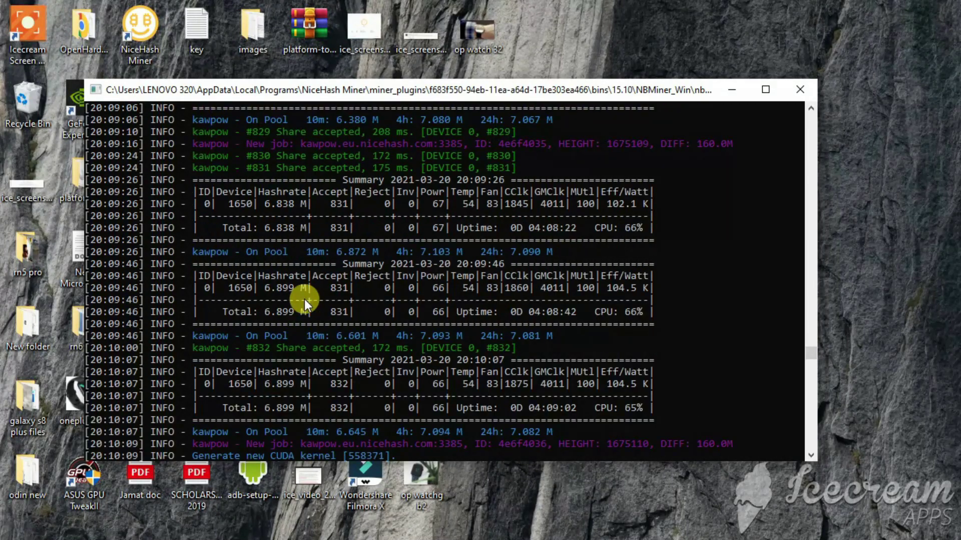
scroll(305, 299, up, 5)
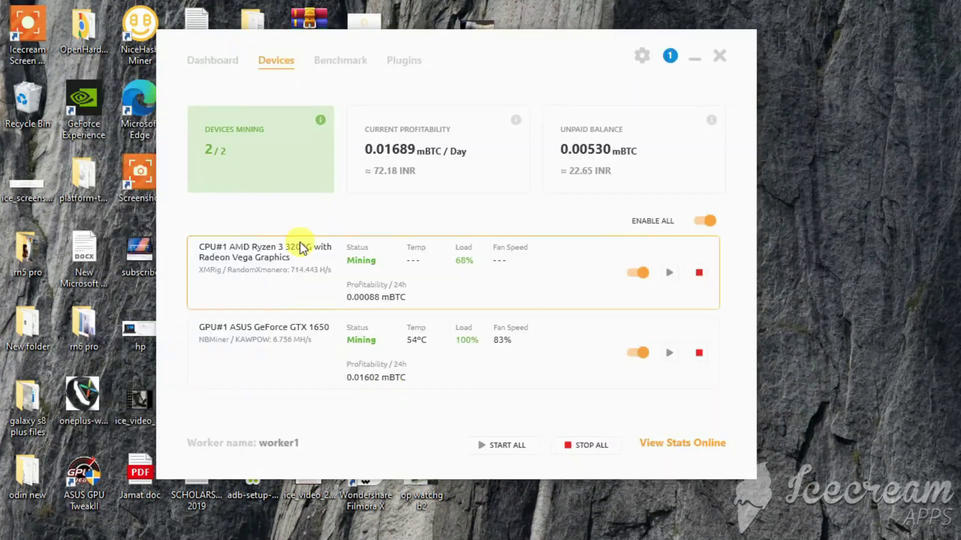
- Check the current profitability and unpaid balance on the NiceHash Miner dashboard, including the BTC-to-INR rate, and minimize the window
click(192, 60)
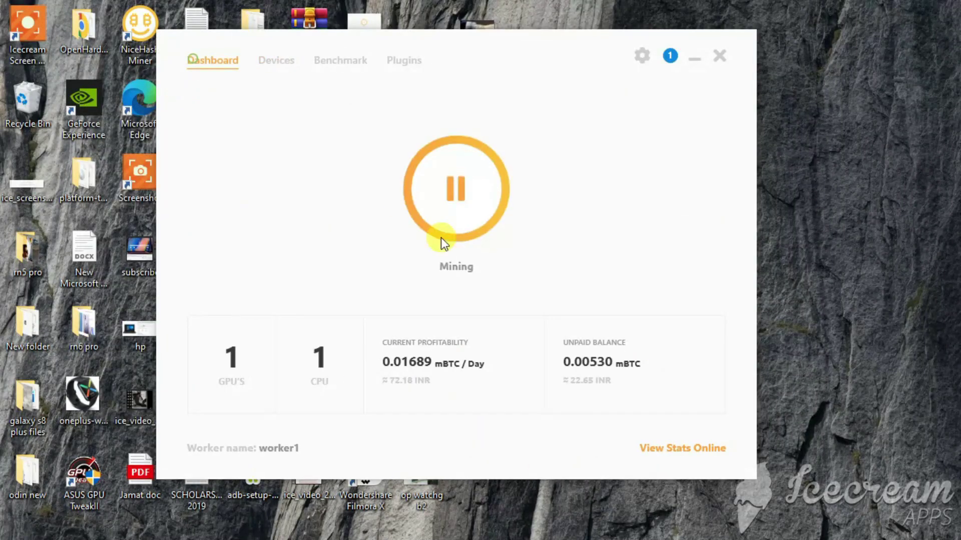
mouse_move(395, 390)
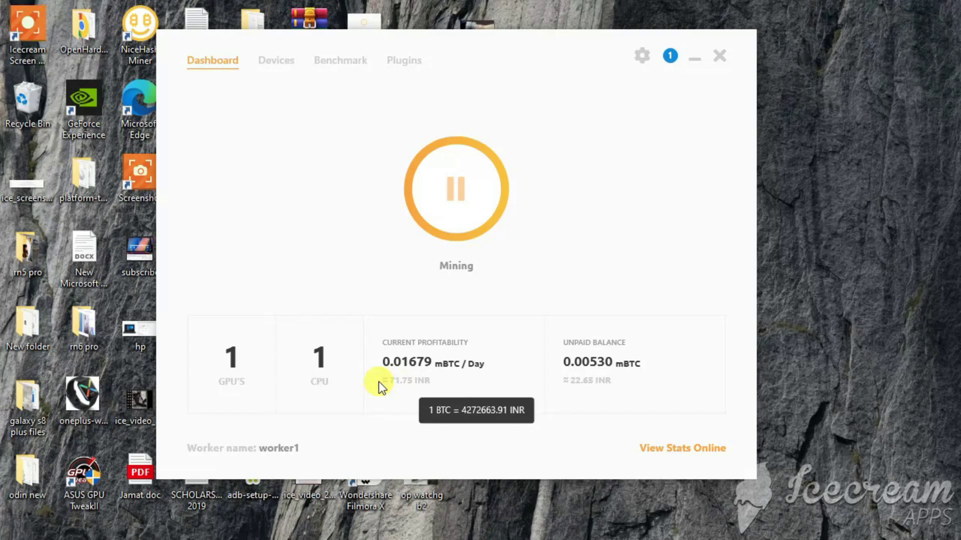
mouse_move(562, 401)
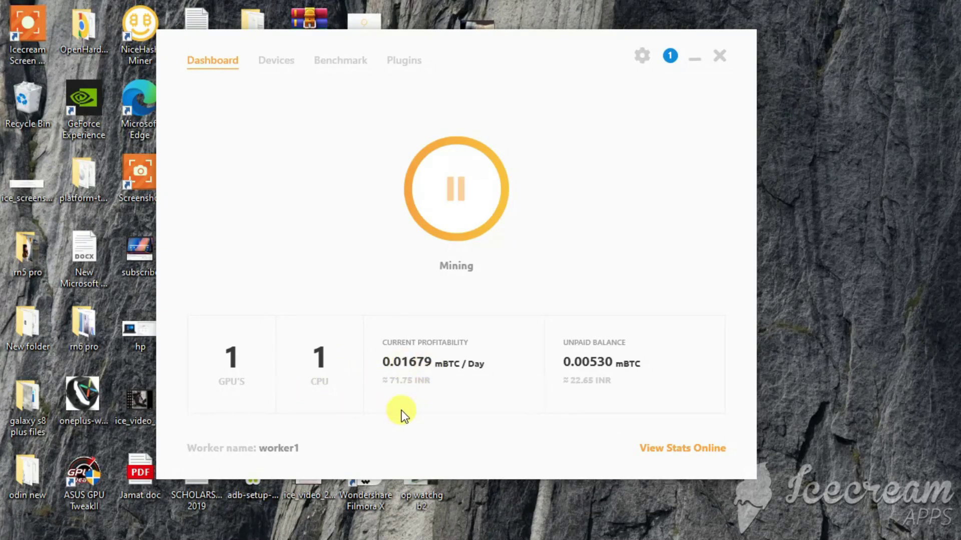
mouse_move(400, 410)
mouse_move(636, 393)
click(692, 58)
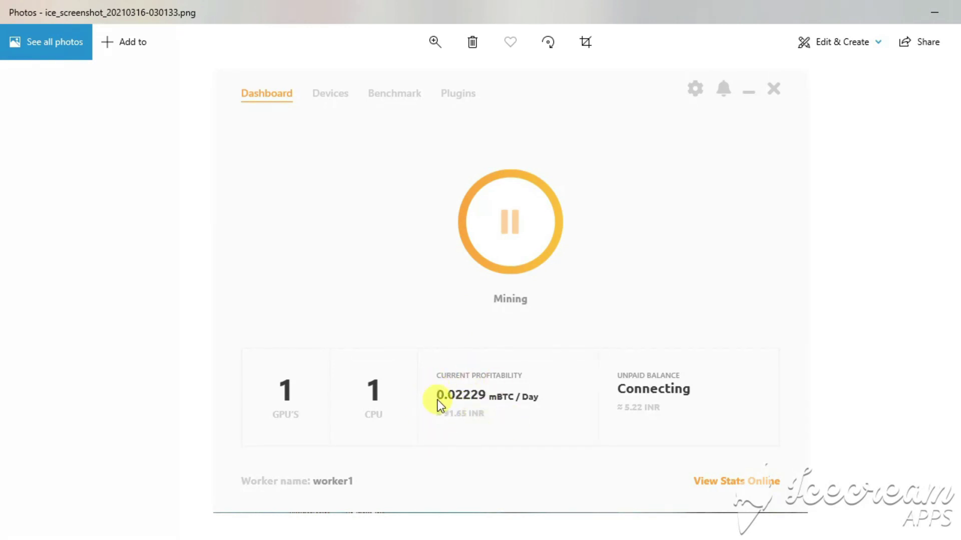
- Close the older dashboard screenshot and compare it with the current profitability in NiceHash Miner, then minimize the miner
click(953, 6)
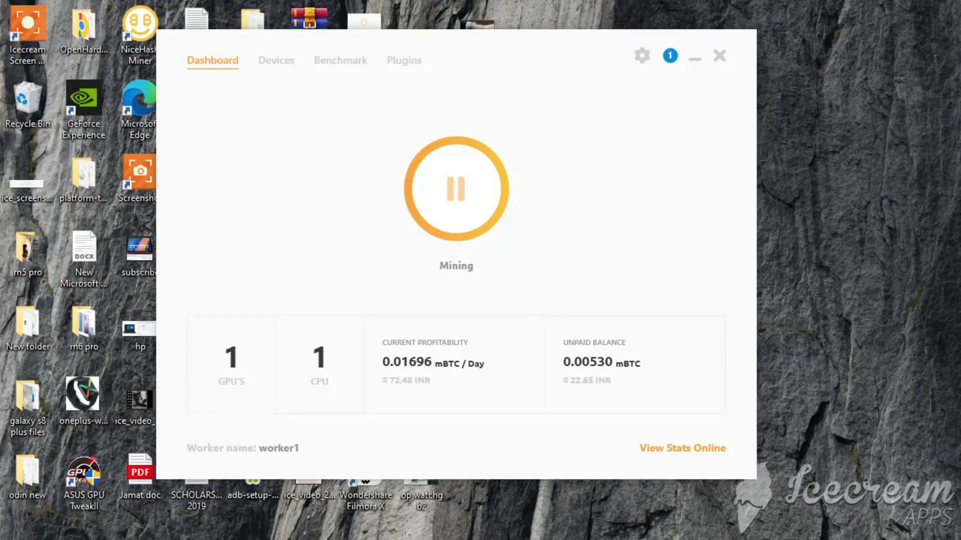
click(642, 539)
mouse_move(399, 381)
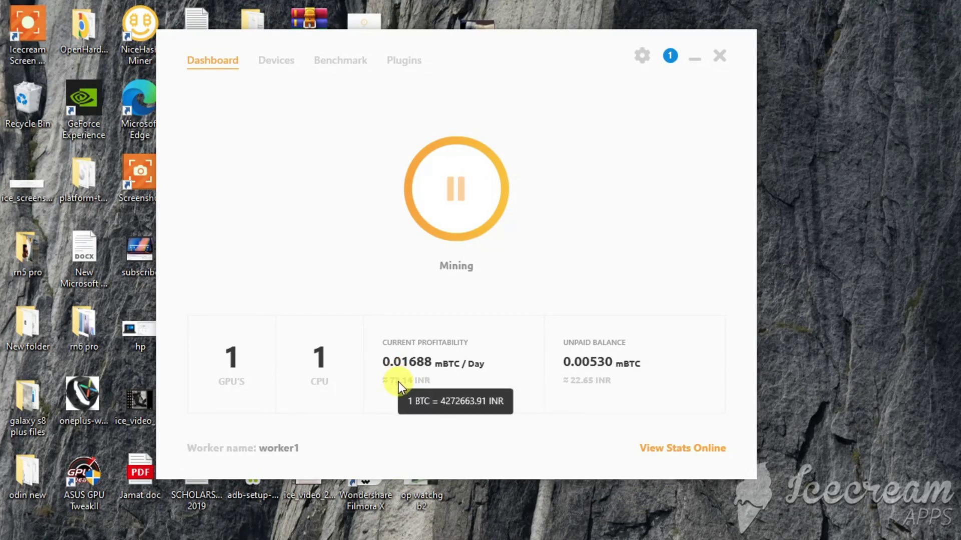
click(694, 59)
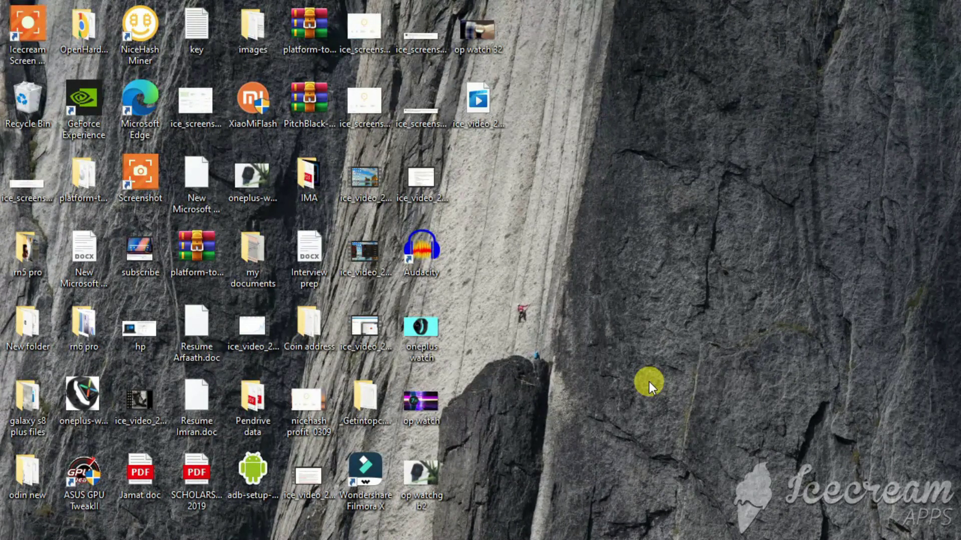
- Bring up the NBMiner console to check the latest mining summaries, minimize it, and refresh the desktop
click(634, 537)
click(633, 537)
click(665, 538)
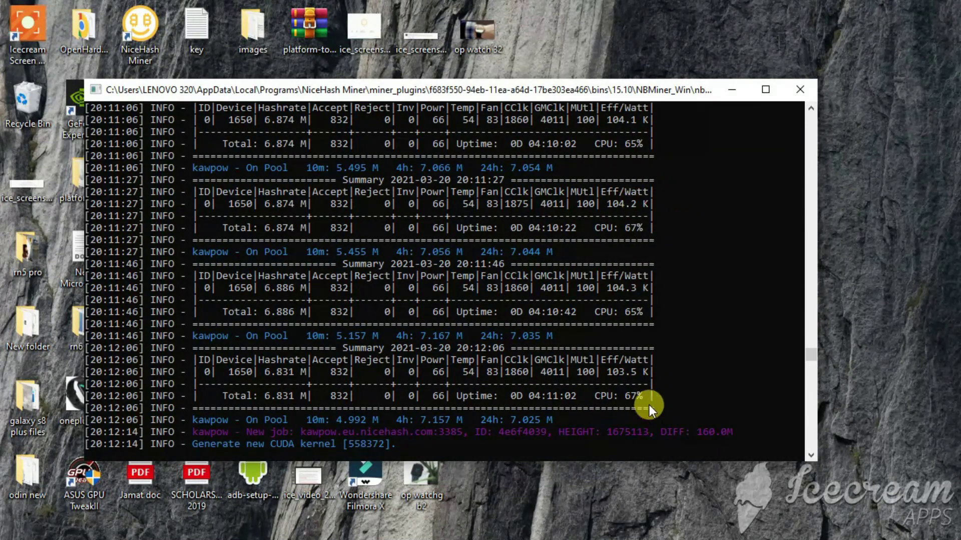
click(733, 89)
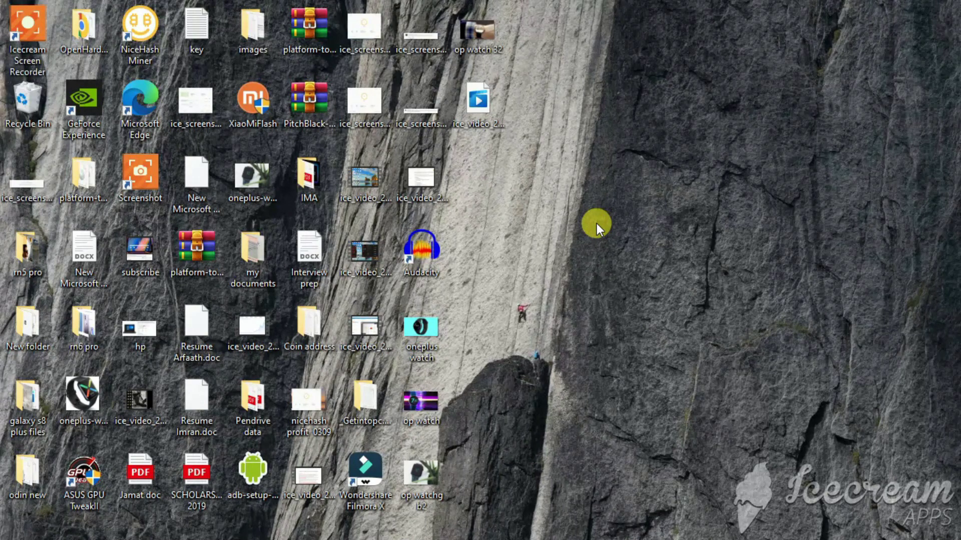
right_click(597, 224)
click(623, 269)
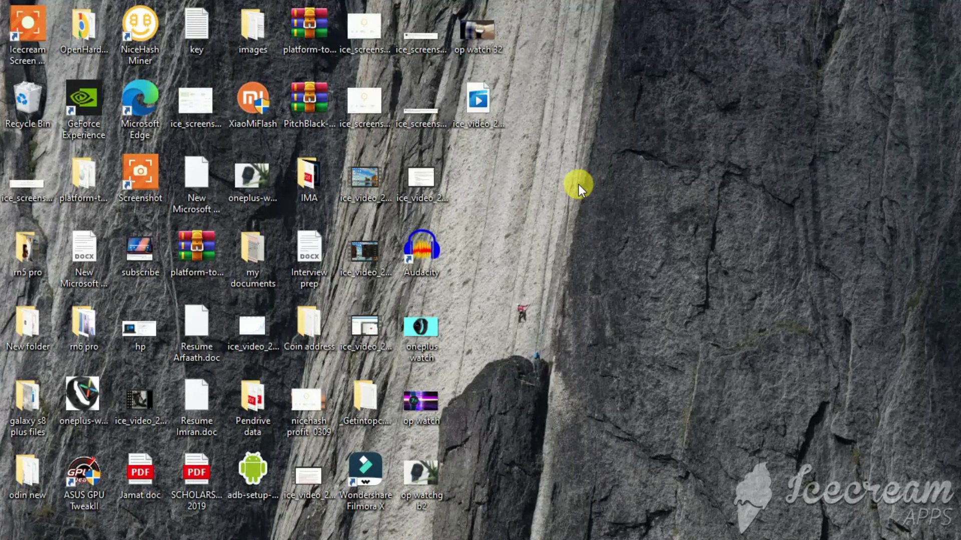
- Reopen the NBMiner console, compare the hashrate in earlier summaries, and minimize the console
click(716, 539)
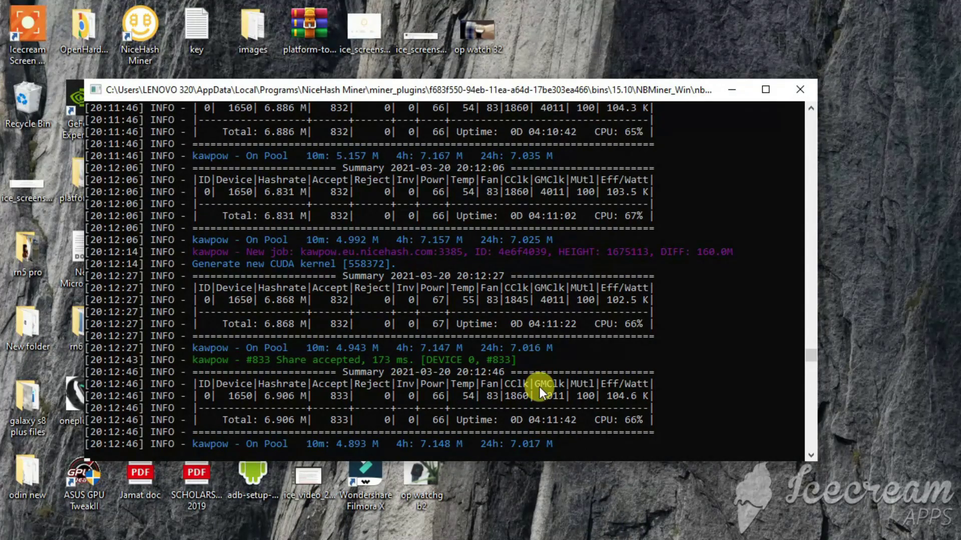
scroll(283, 400, up, 12)
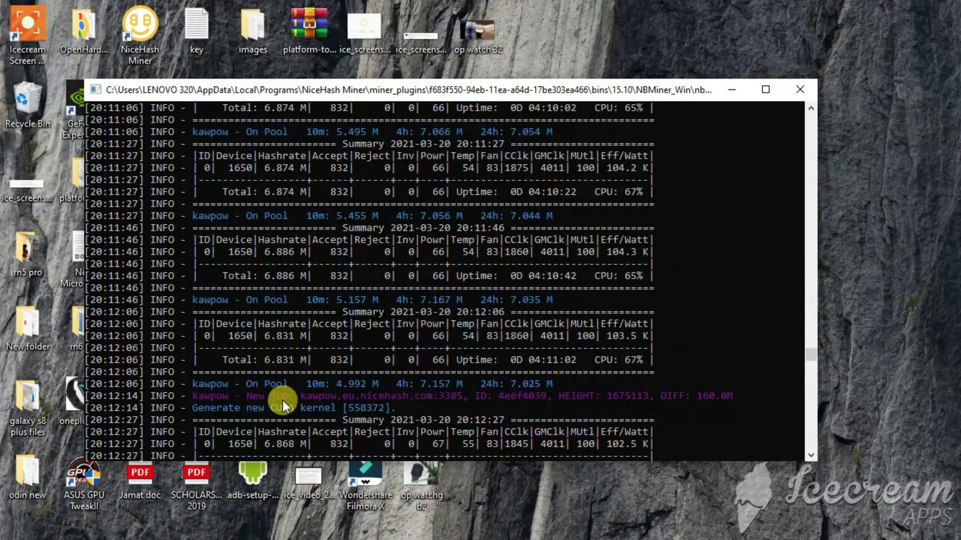
scroll(283, 402, up, 11)
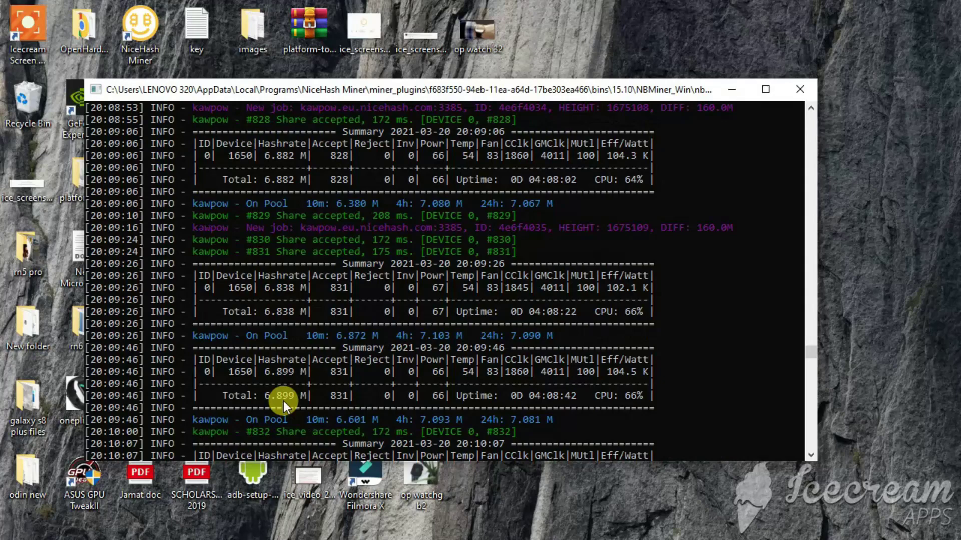
click(731, 90)
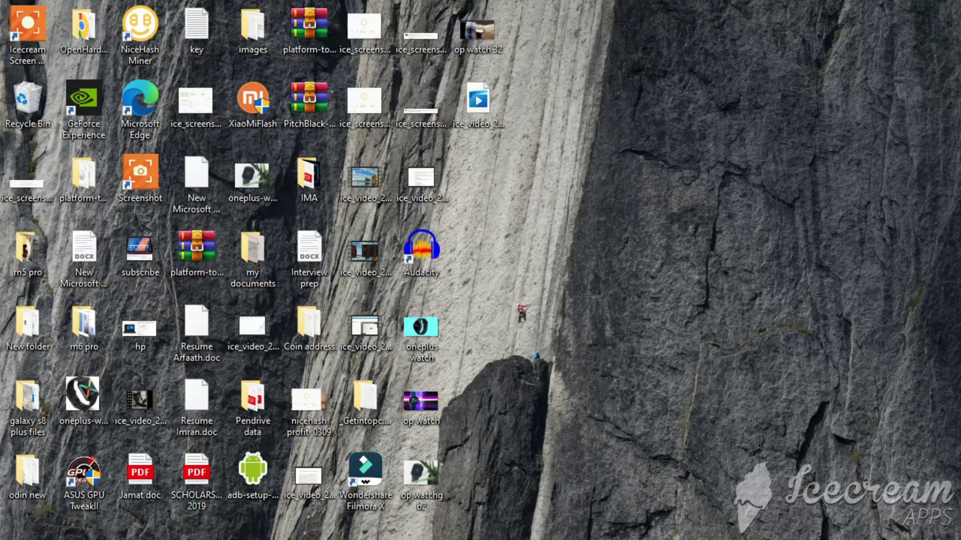
- Open ASUS GPU Tweak II from the background apps, inspect the GPU Boost Clock and Memory Clock values, and close its window
click(869, 539)
click(845, 506)
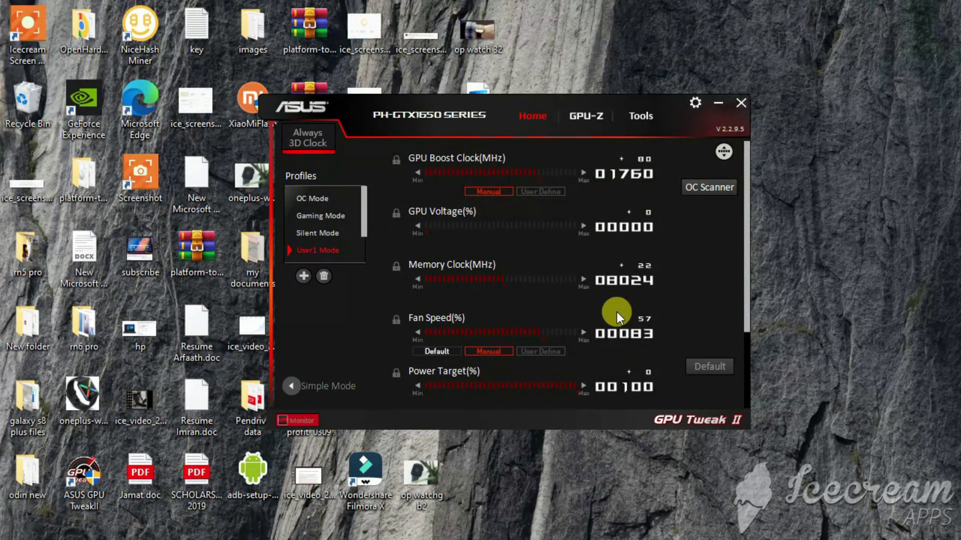
click(645, 175)
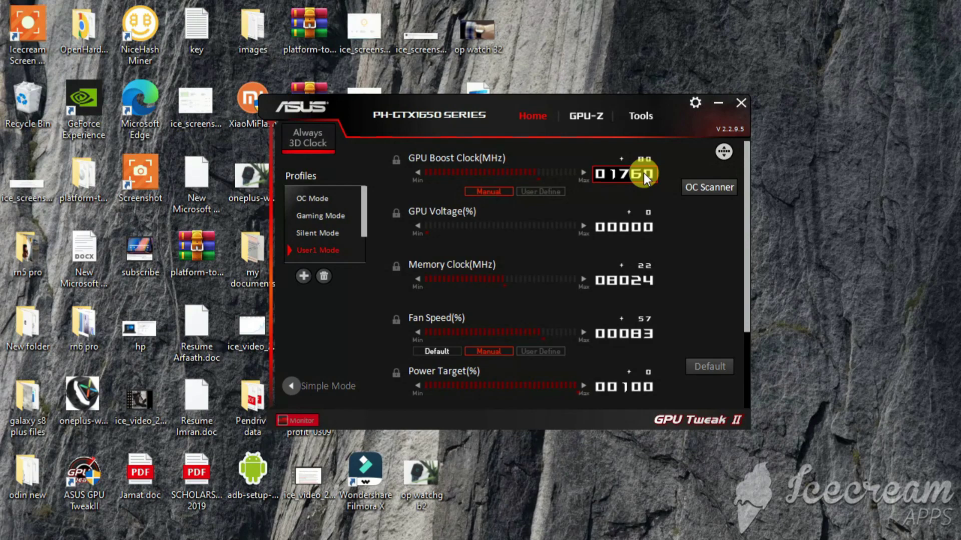
click(651, 281)
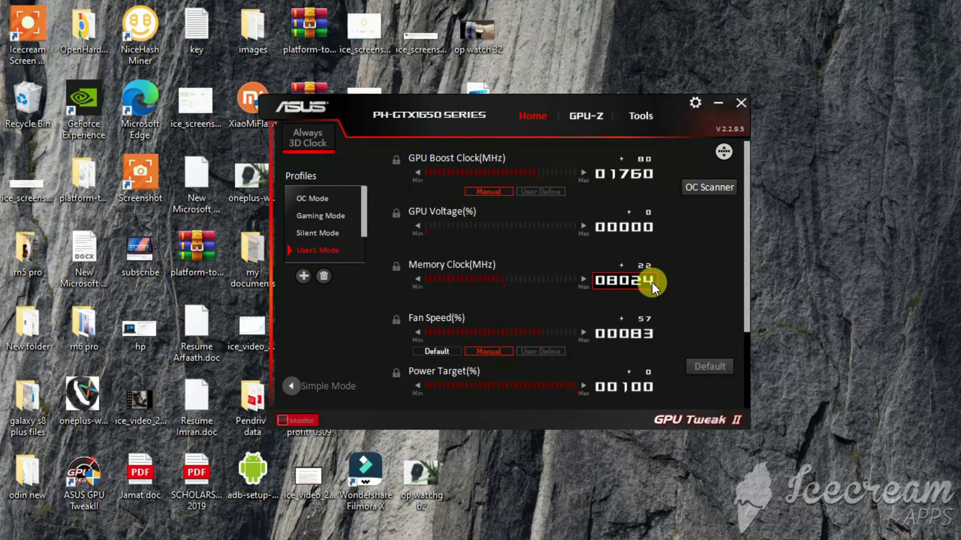
key(alt+F4)
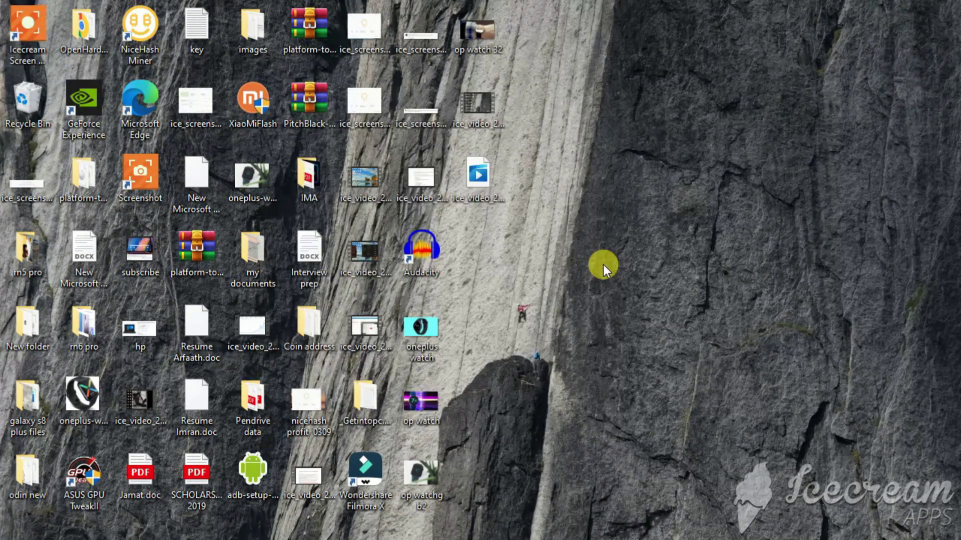